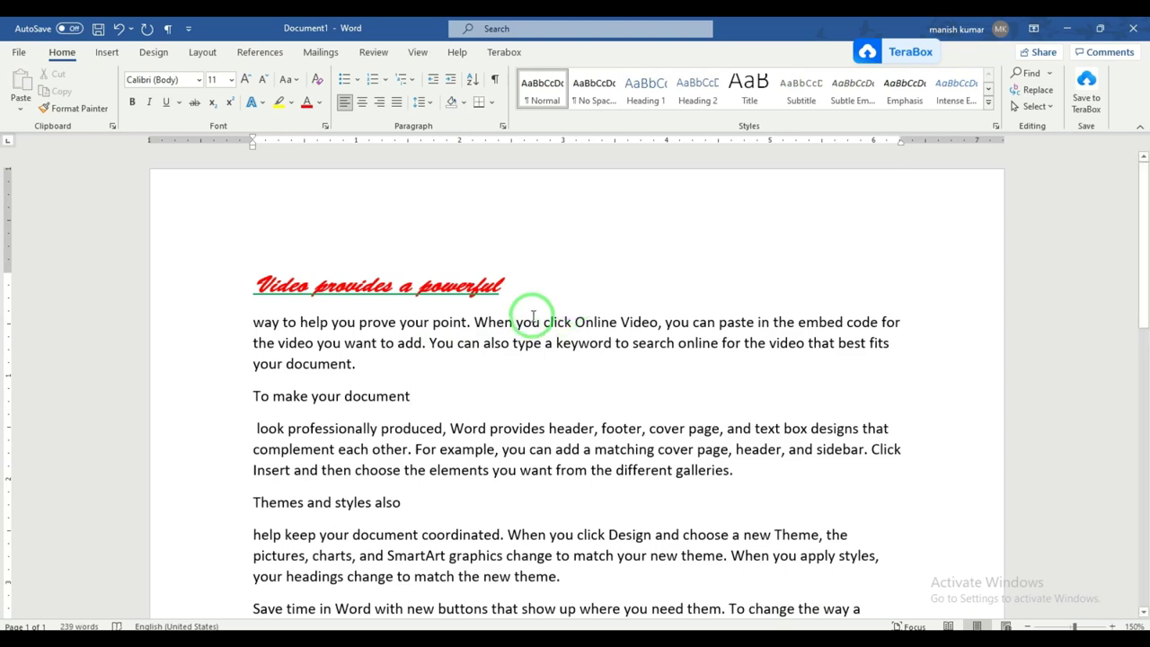
Step: Practise selecting and deselecting the heading 'Video provides a powerful' and the line 'To make your document'
drag(526, 284, 259, 287)
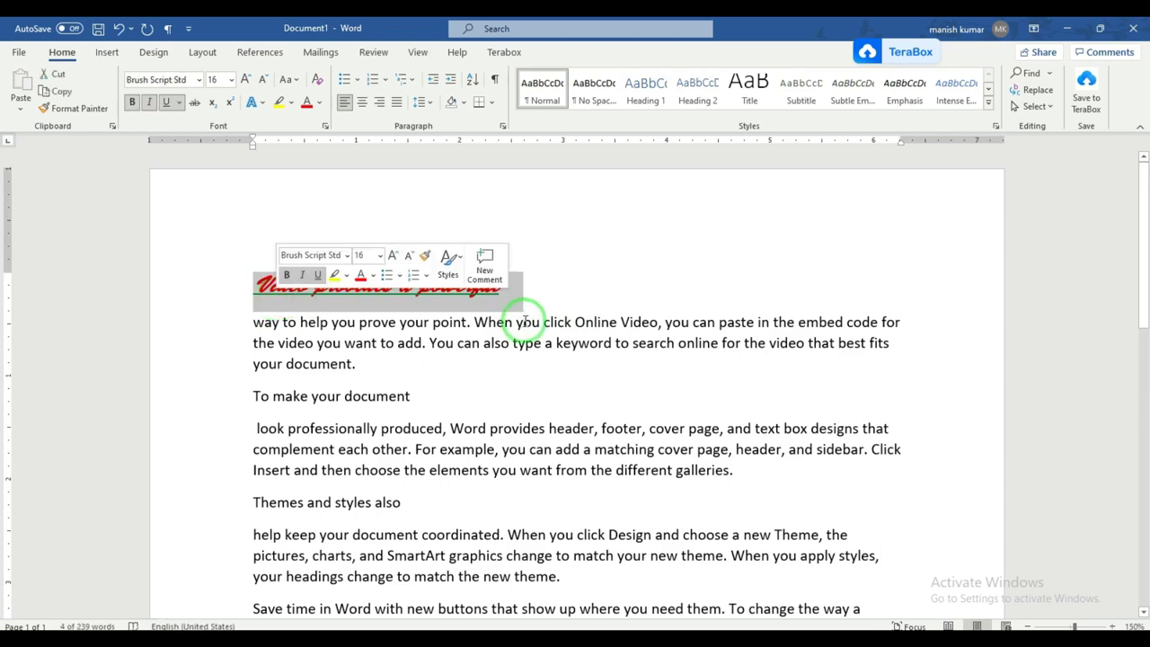
click(545, 290)
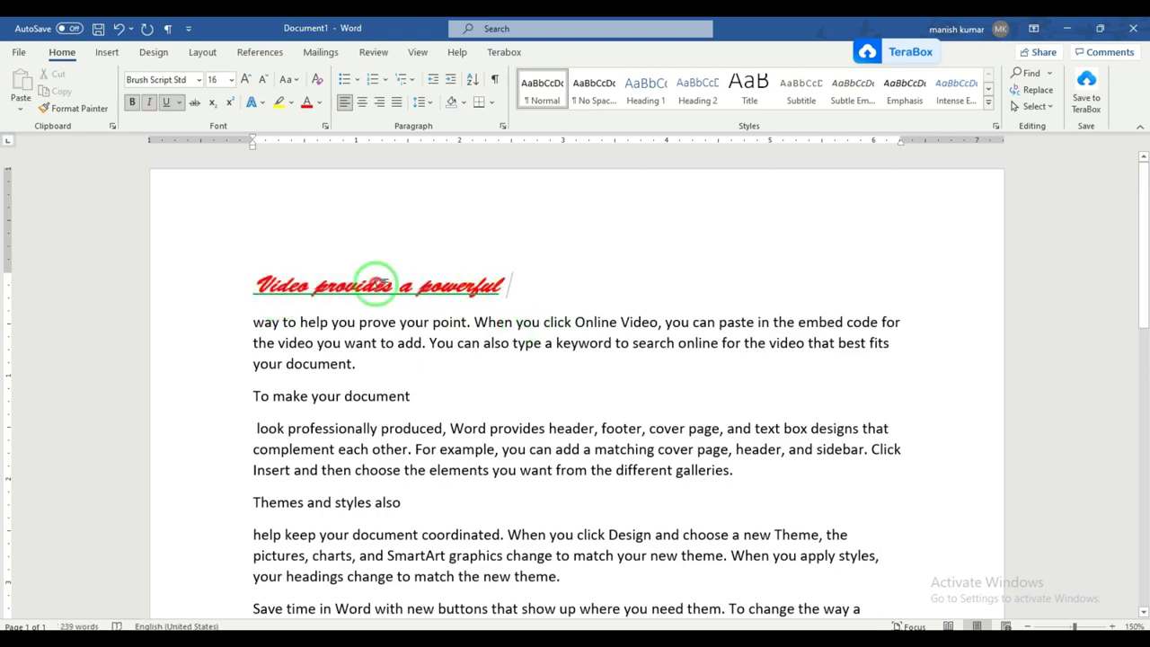
shift+click(260, 287)
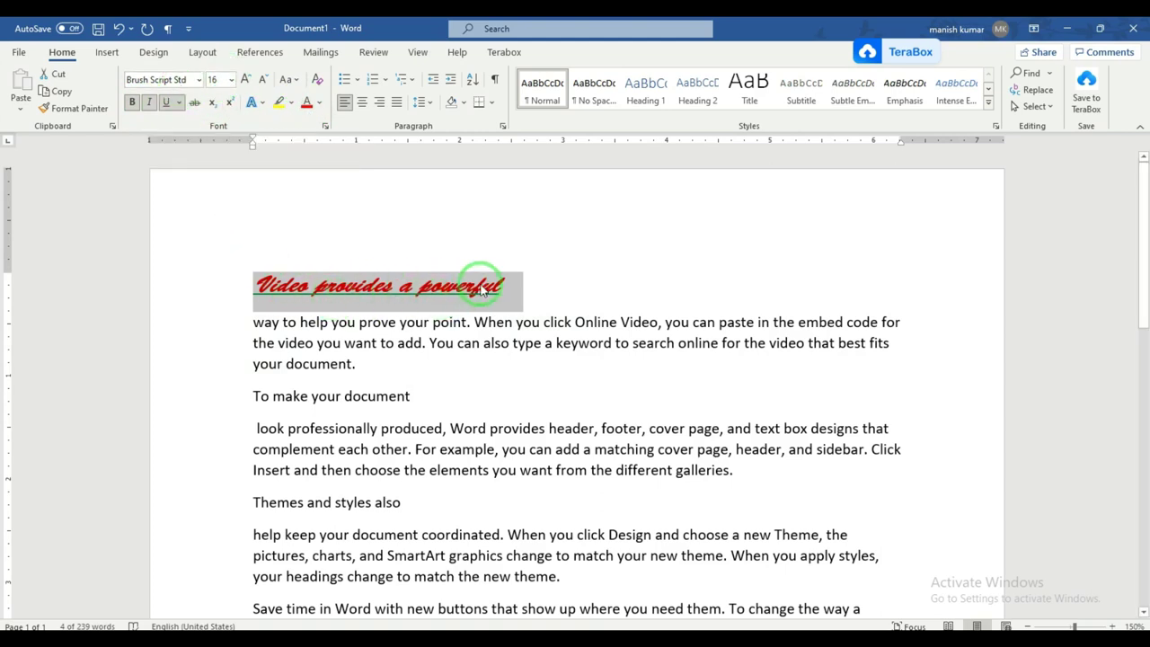
drag(504, 286, 258, 286)
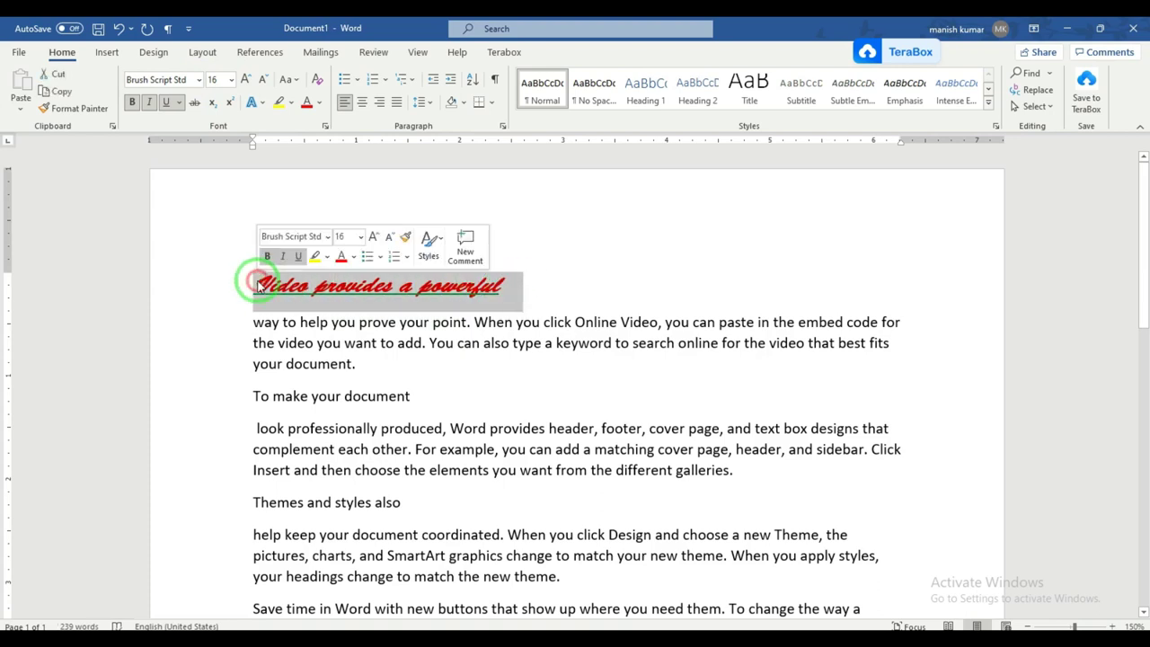
click(334, 396)
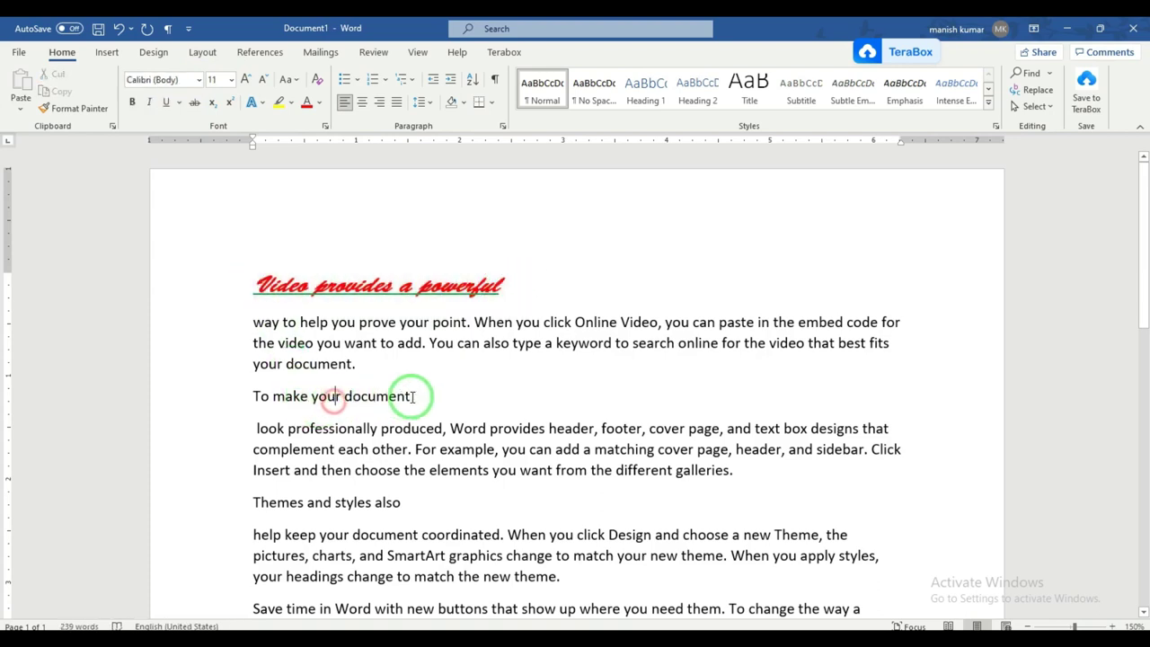
click(207, 399)
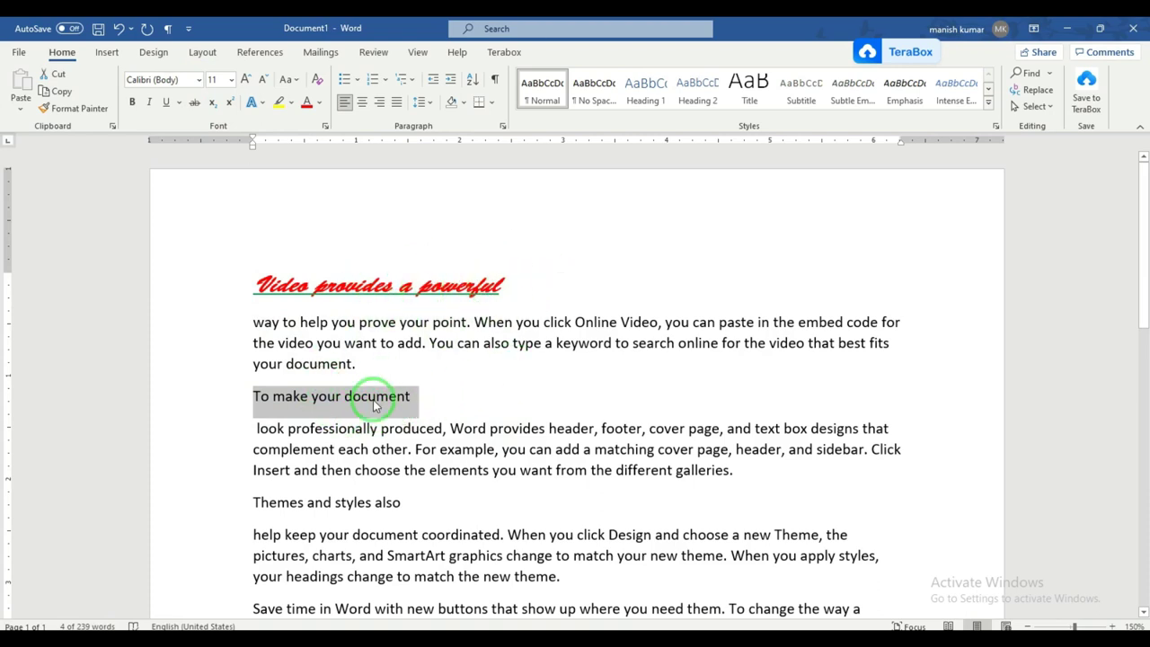
drag(439, 288, 299, 287)
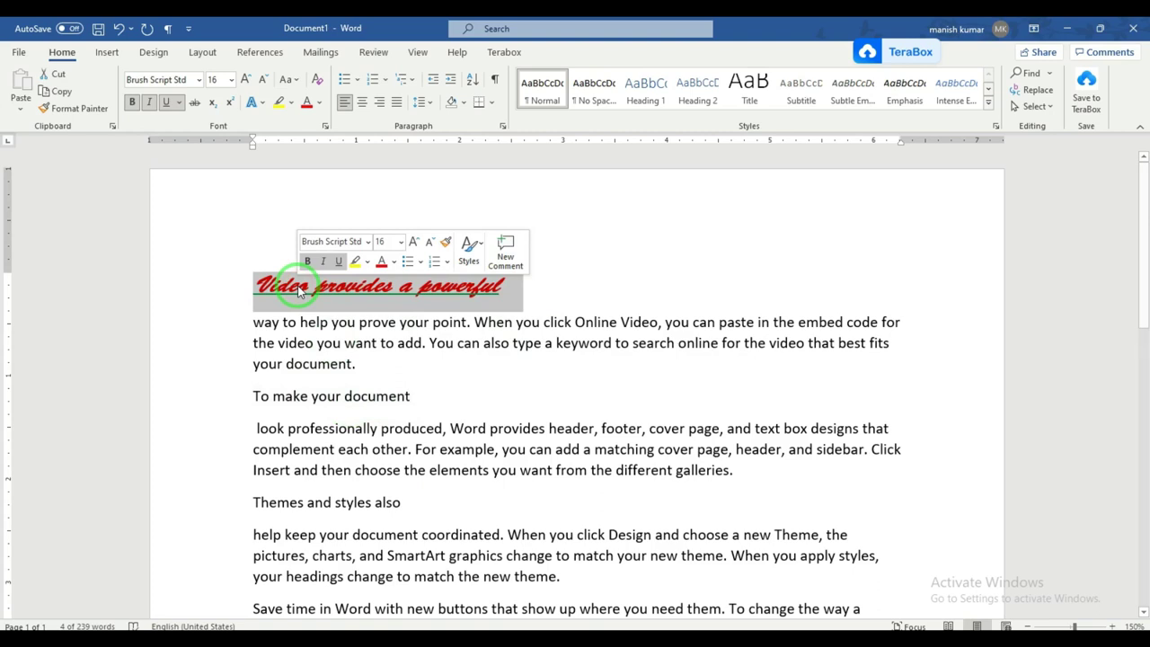
click(406, 289)
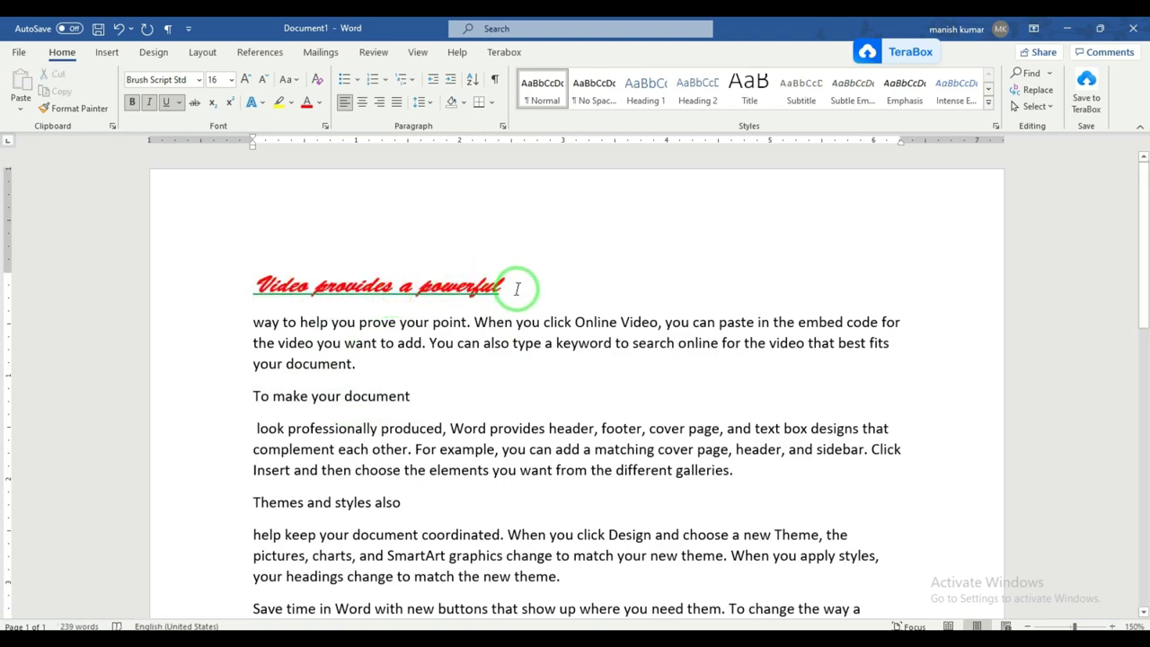
drag(517, 288, 256, 284)
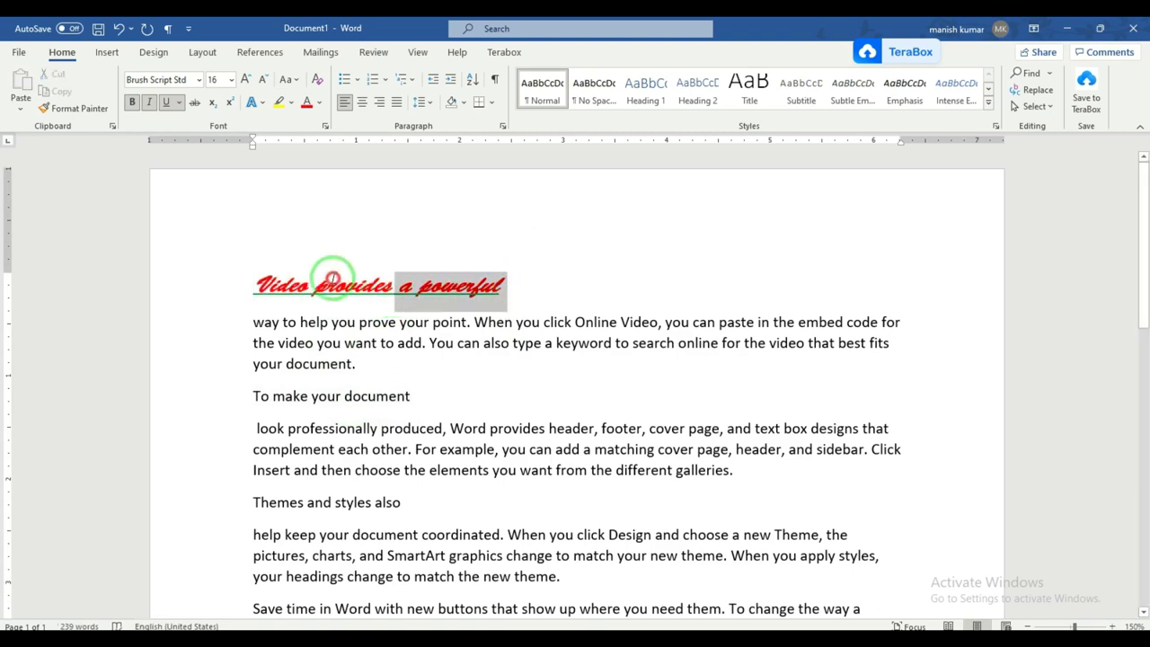
click(410, 291)
drag(514, 283, 260, 281)
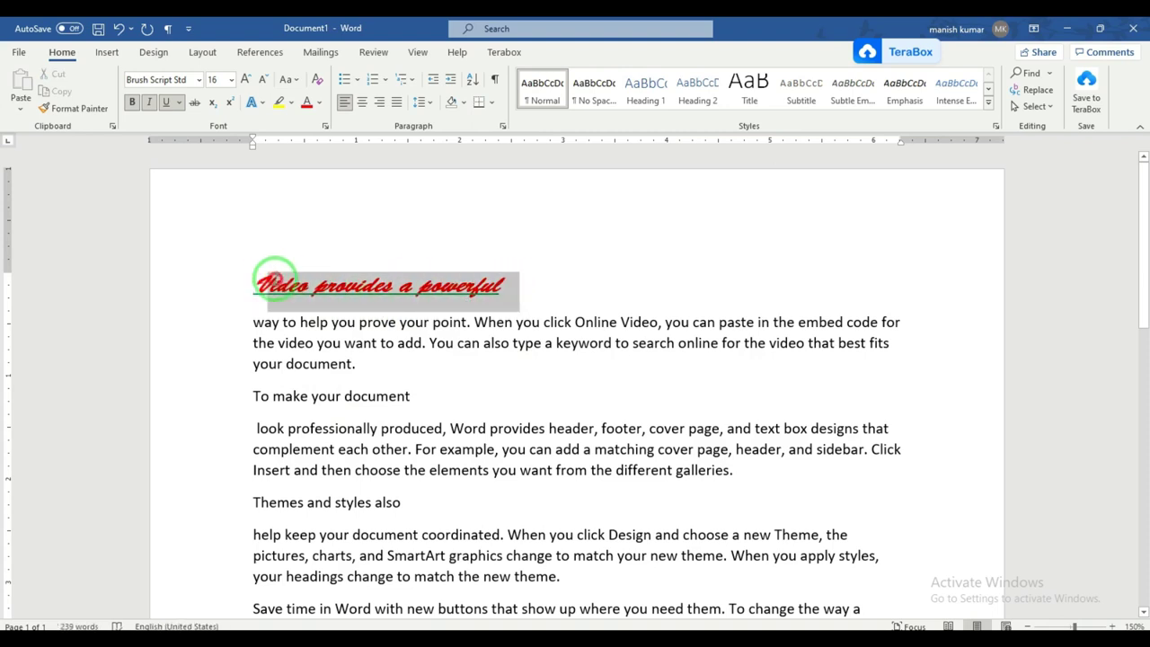
click(422, 287)
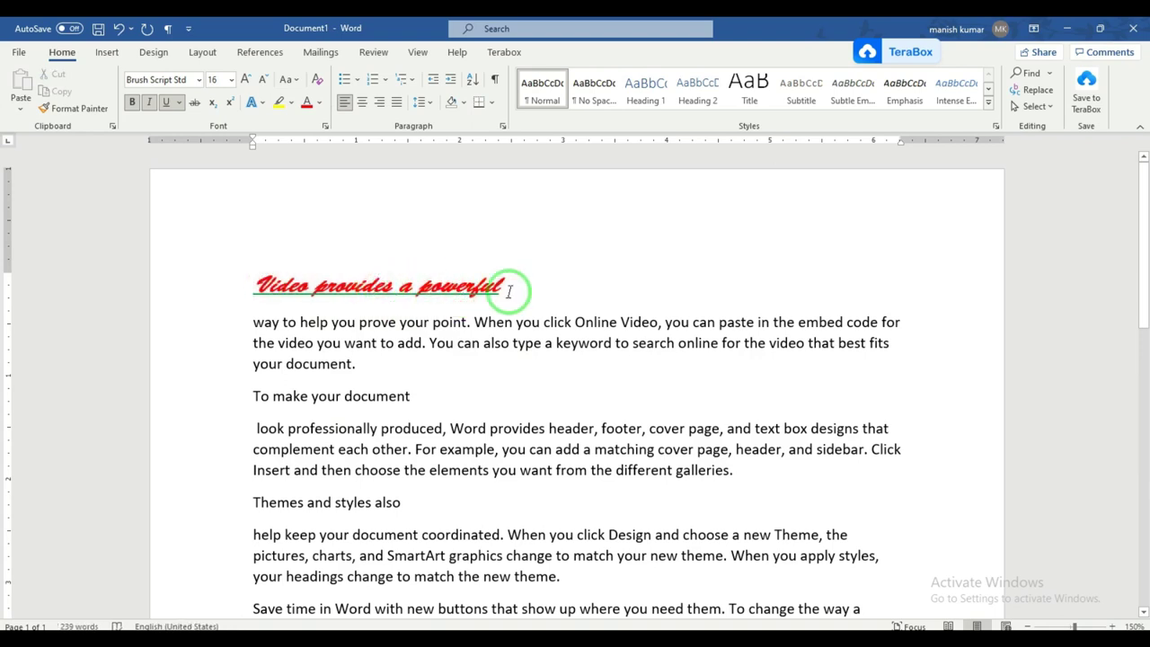
Step: Format Painter the heading's red underlined Brush Script look onto 'To make your document'
drag(509, 290, 284, 284)
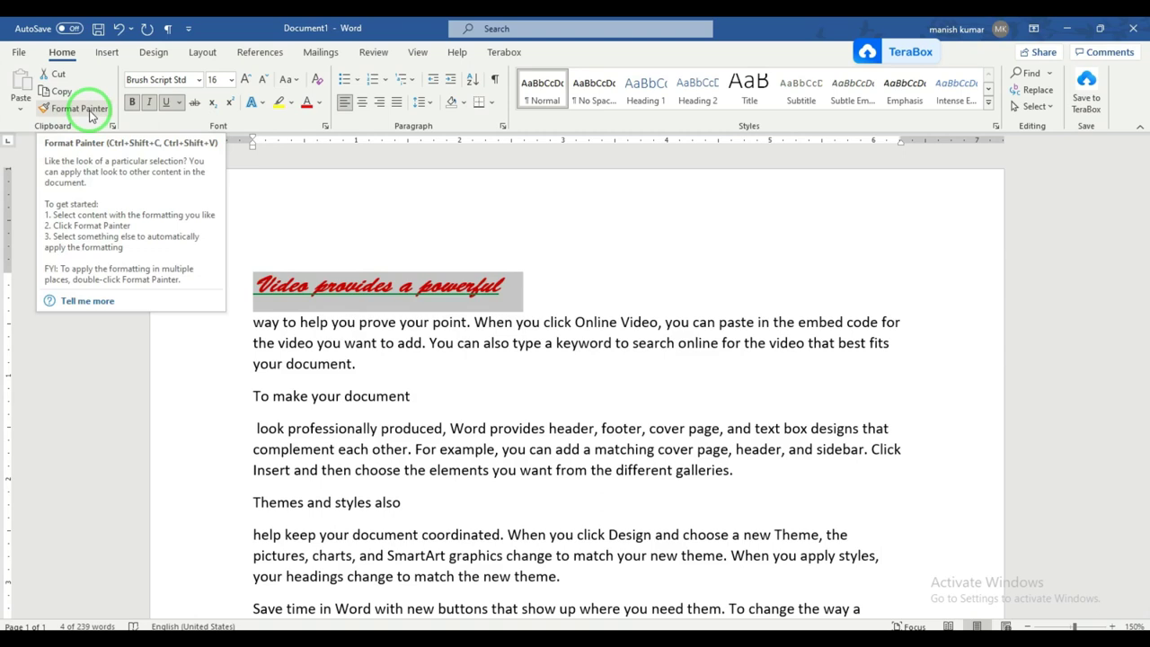
click(92, 113)
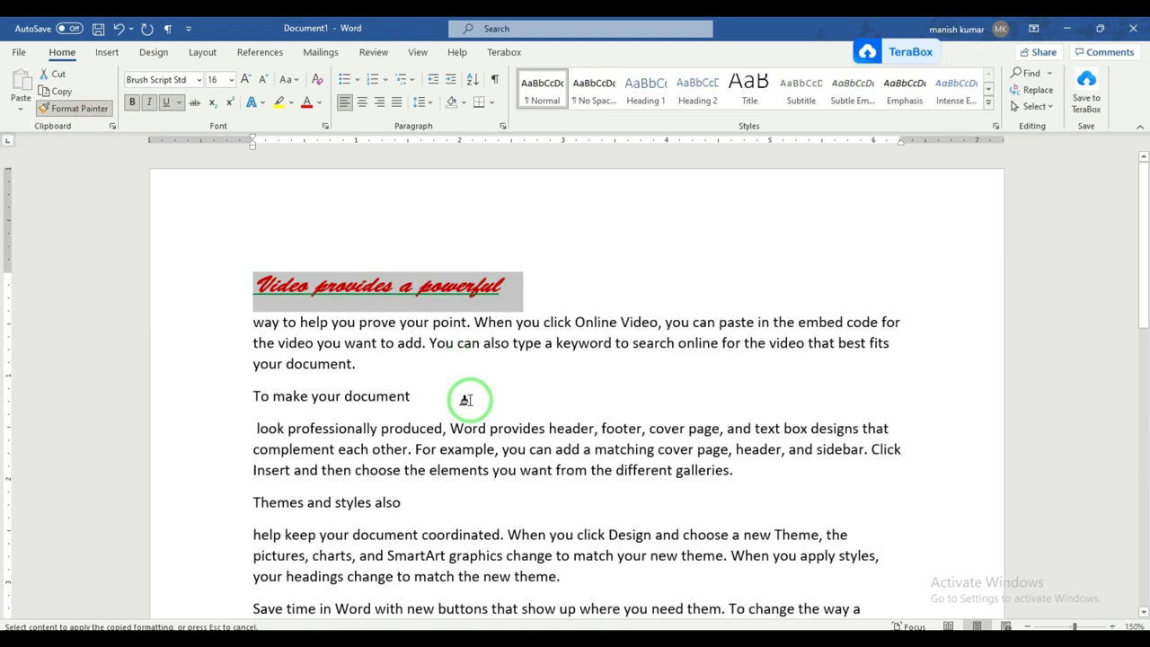
drag(440, 396, 244, 398)
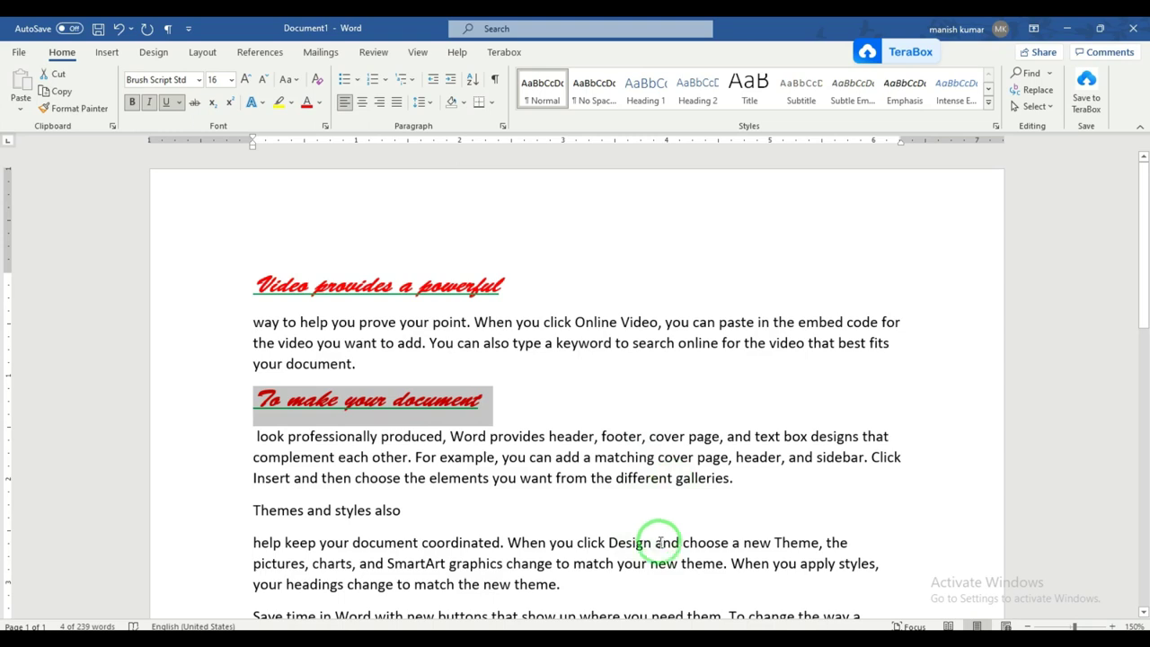
click(556, 401)
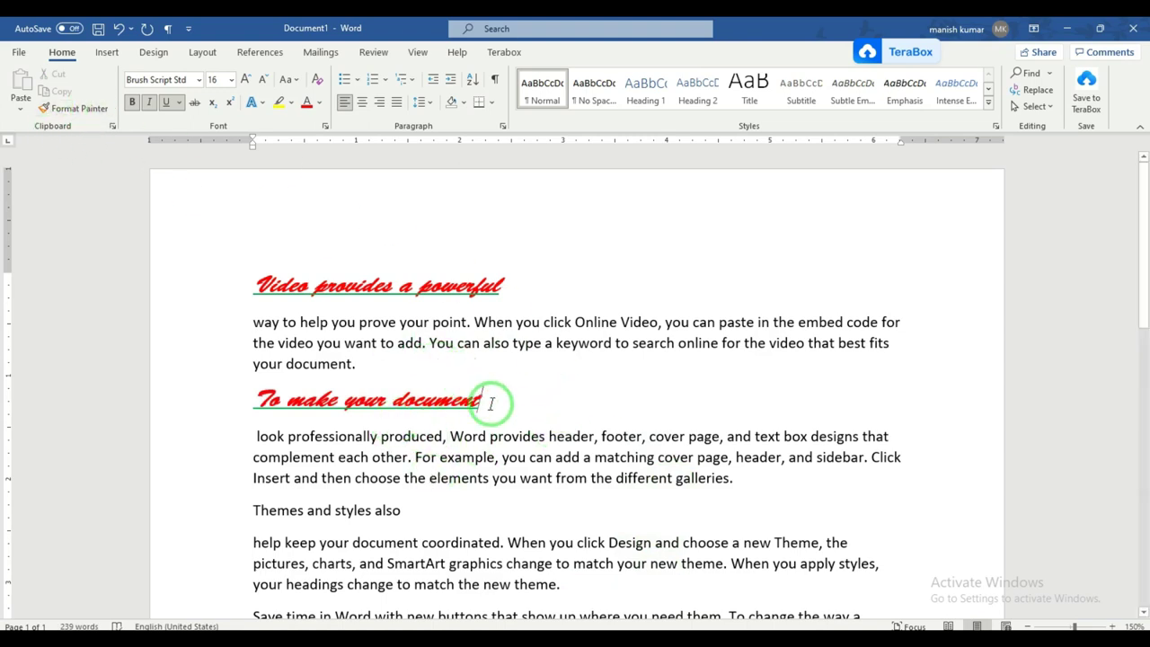
Step: Paint the red bold-italic underlined Brush Script Std 16 format from 'To make your document' onto 'Themes and styles also'
drag(492, 404, 501, 405)
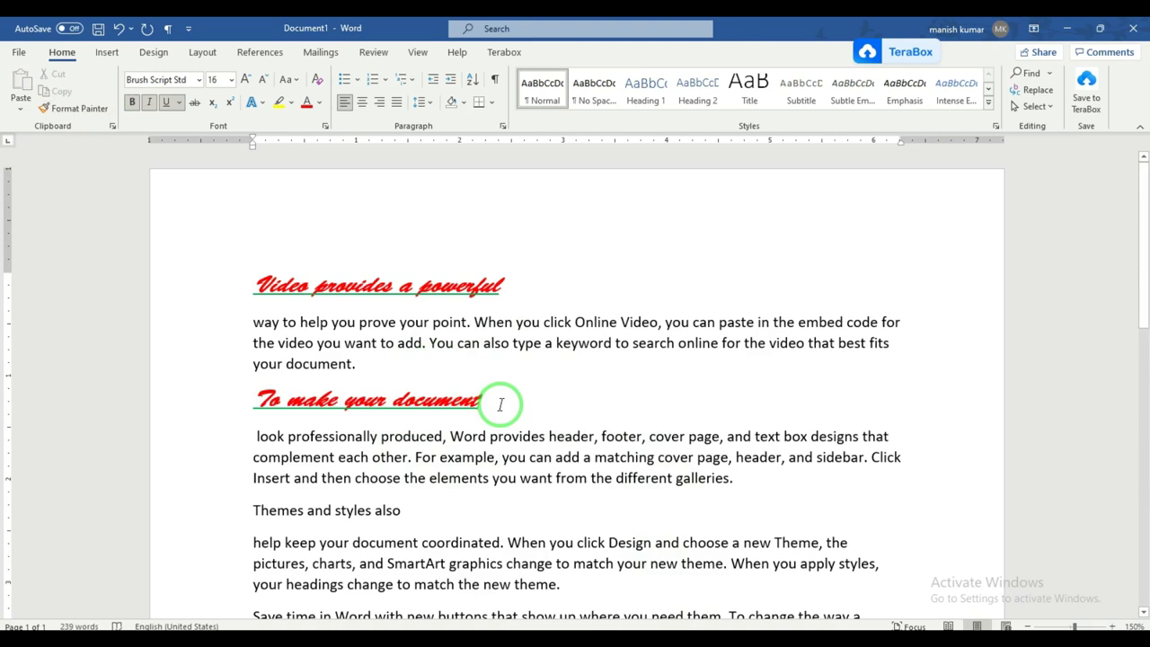
mouse_move(500, 404)
mouse_down()
mouse_move(558, 411)
mouse_move(261, 400)
mouse_up()
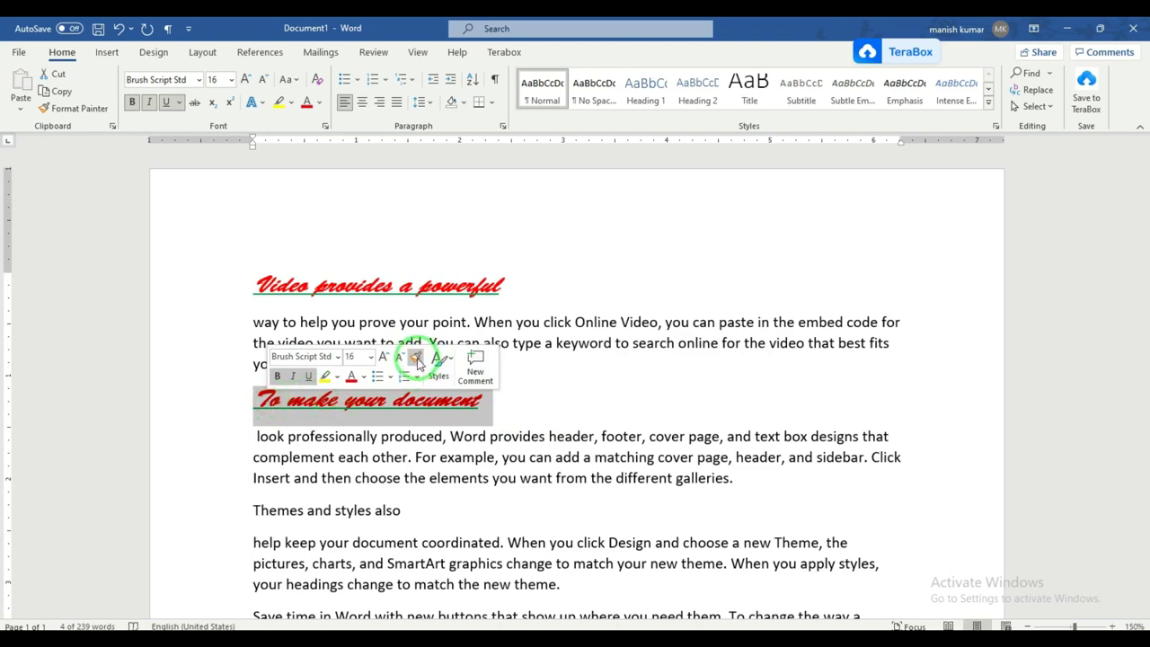
click(417, 360)
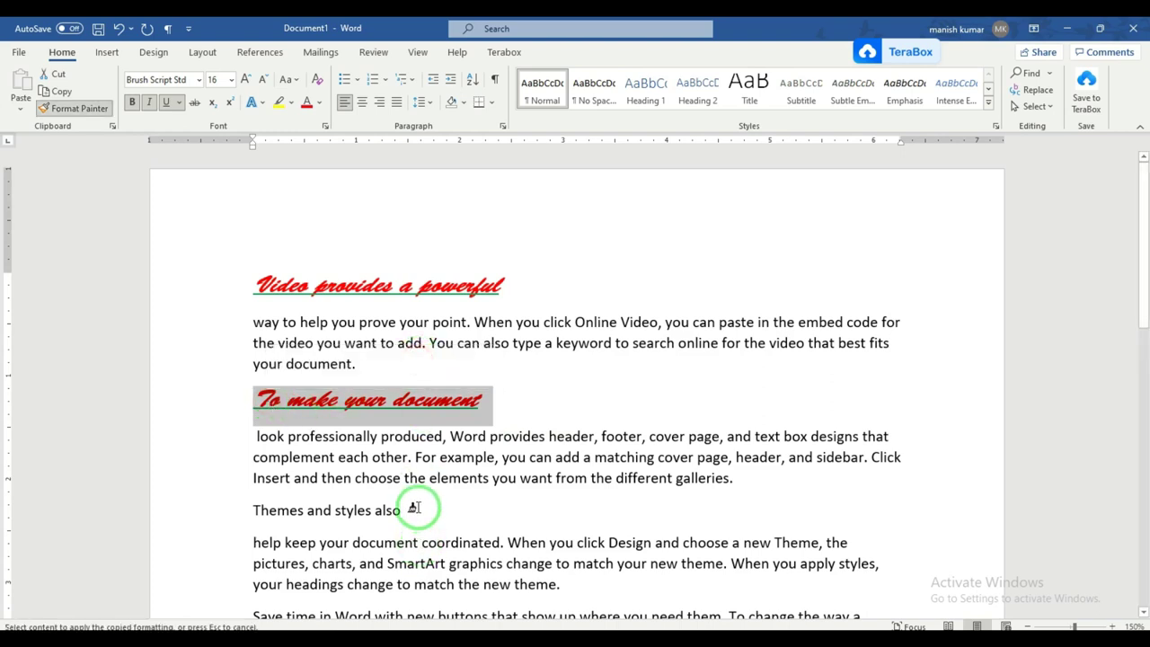
drag(416, 509, 247, 511)
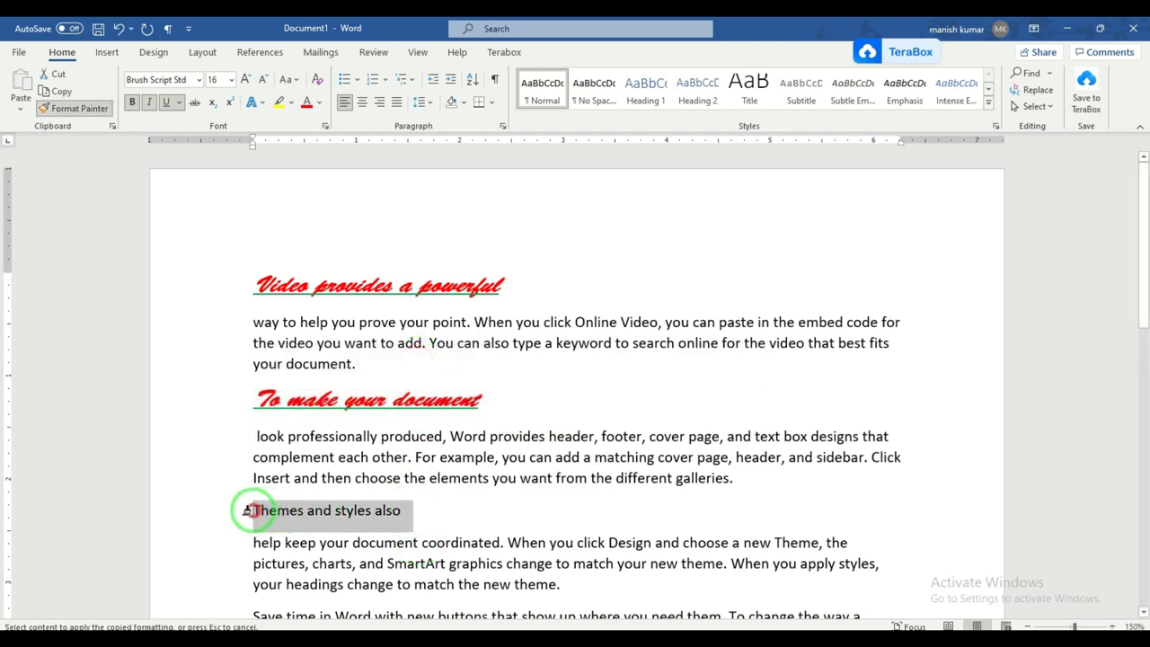
drag(248, 510, 246, 511)
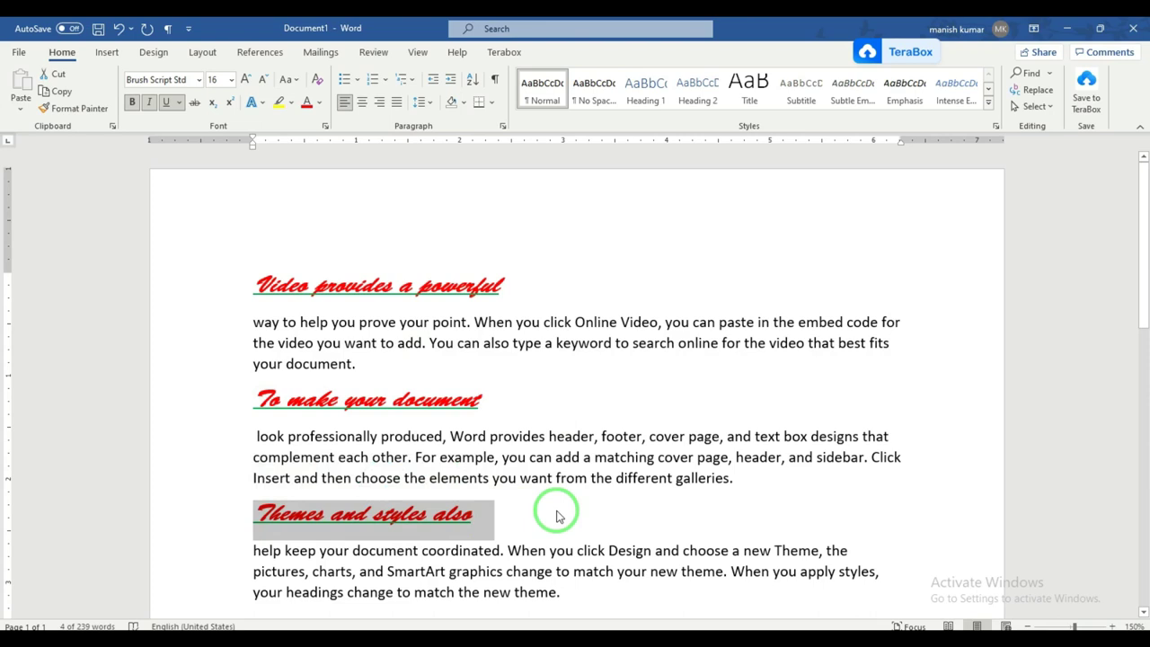
click(521, 519)
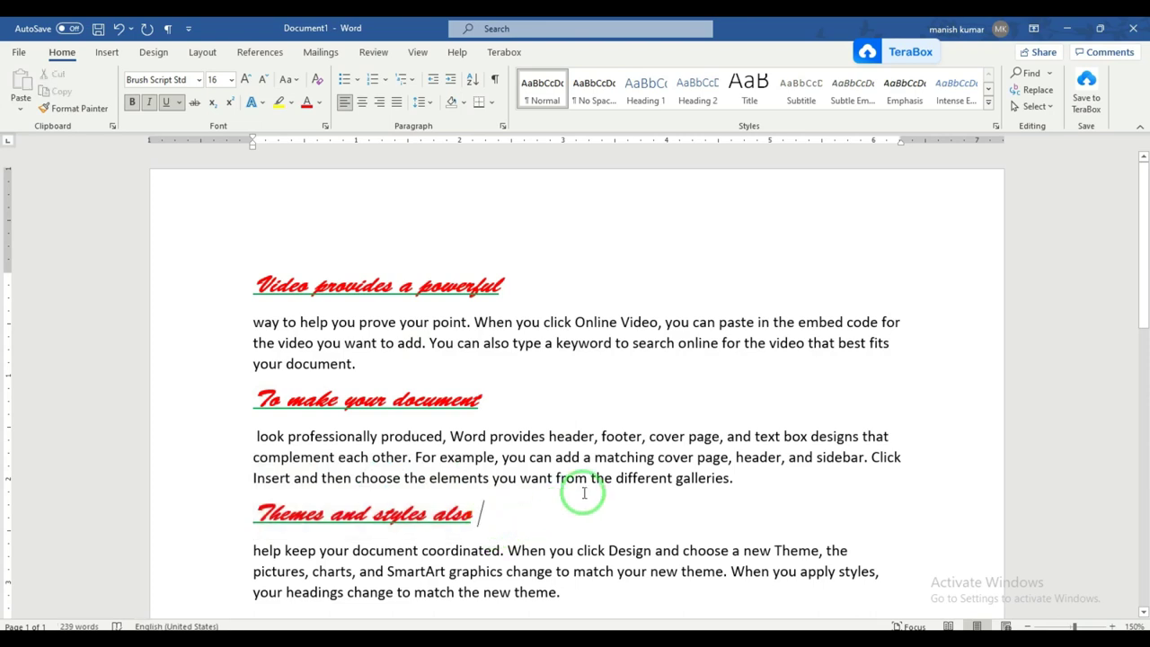
Step: Undo both painted formats, then select the heading 'Video provides a powerful'
key(ctrl+z)
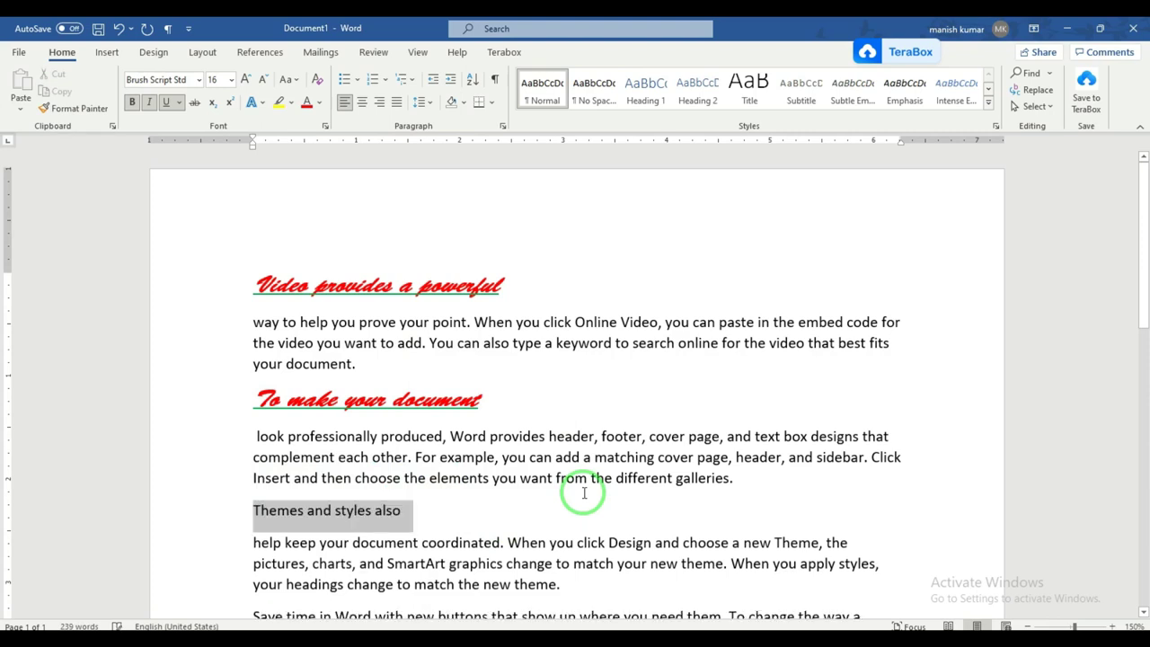
key(ctrl+z)
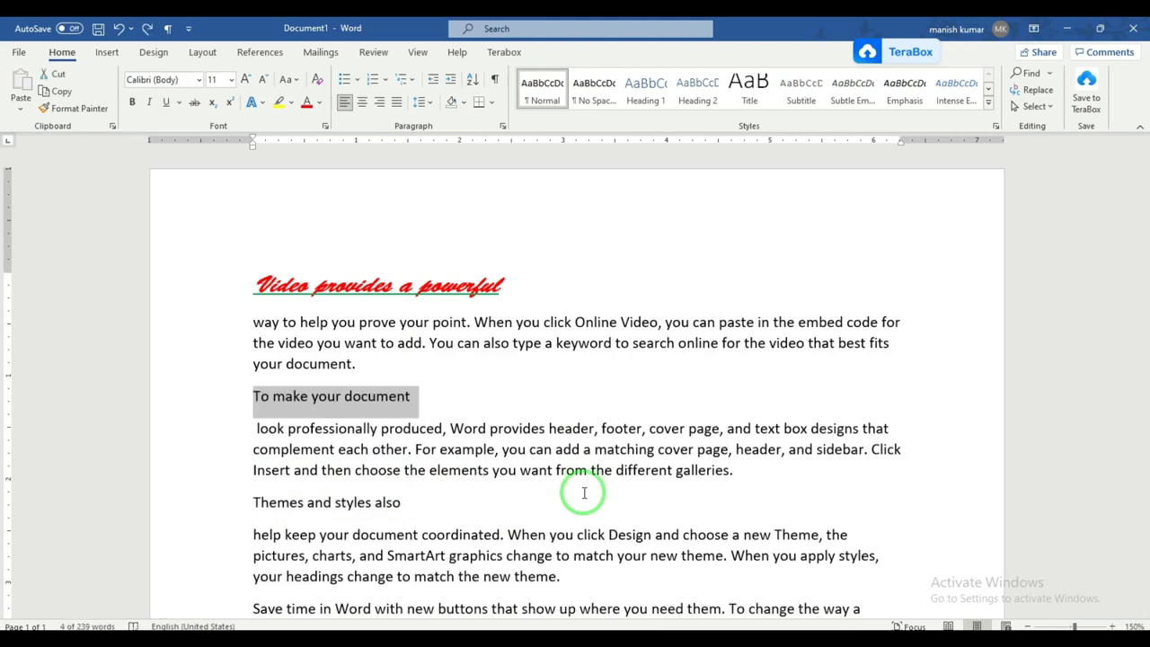
click(510, 287)
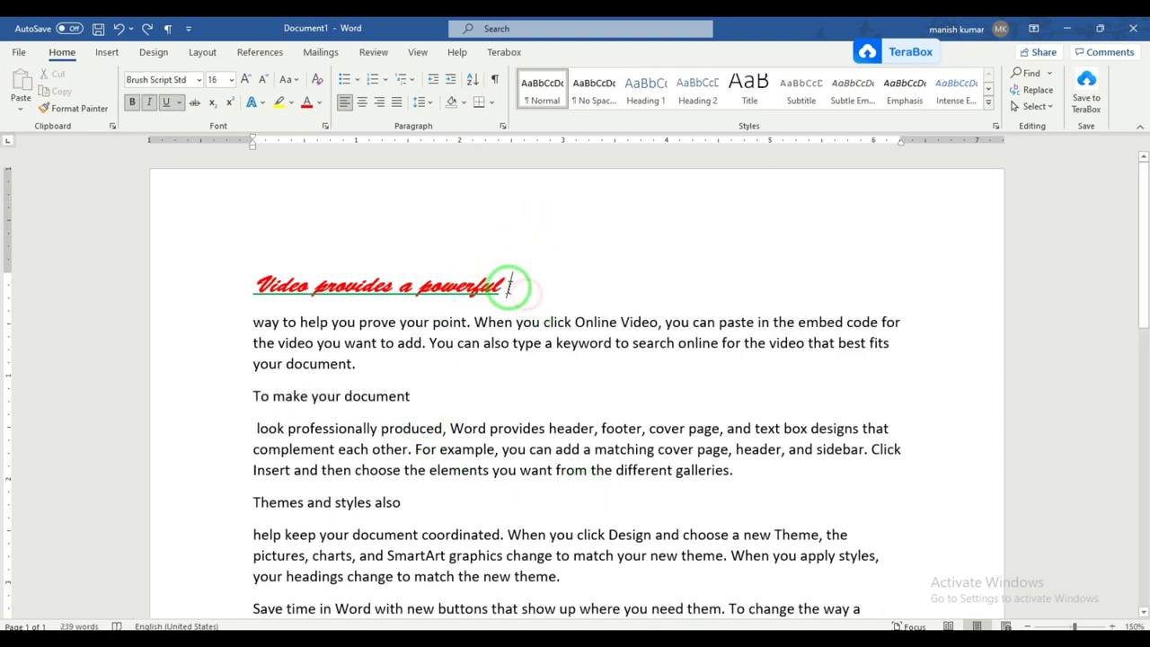
drag(509, 287, 270, 287)
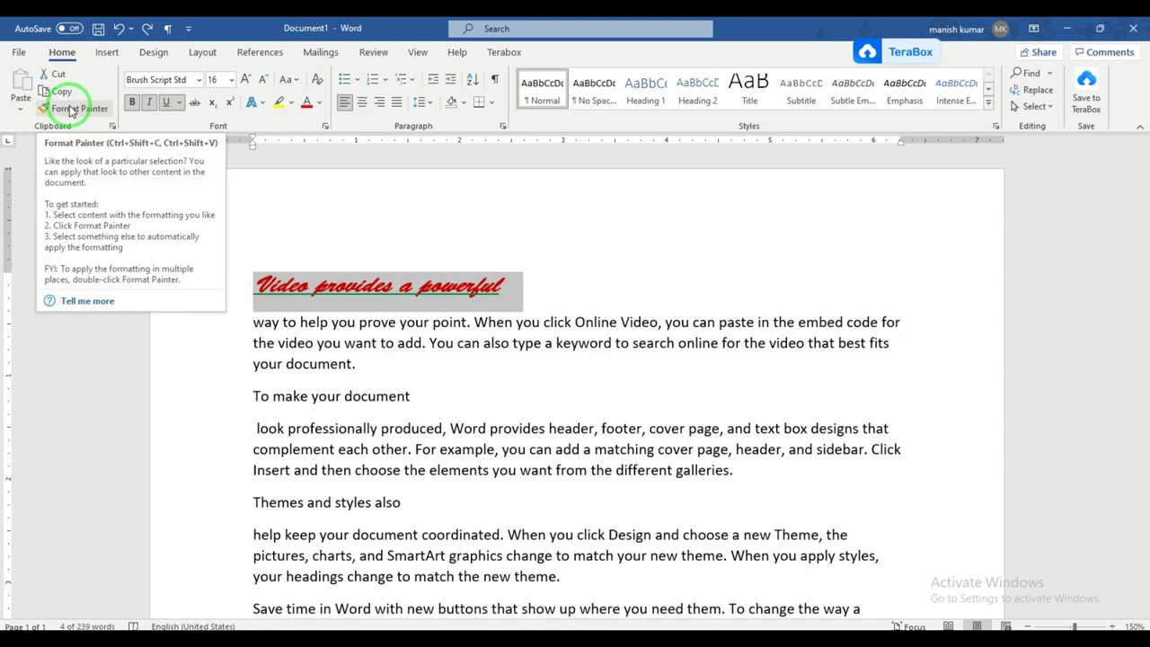
Step: Lock Format Painter and paint the heading look onto 'To make your document', 'Themes and styles also' and the last line
click(71, 110)
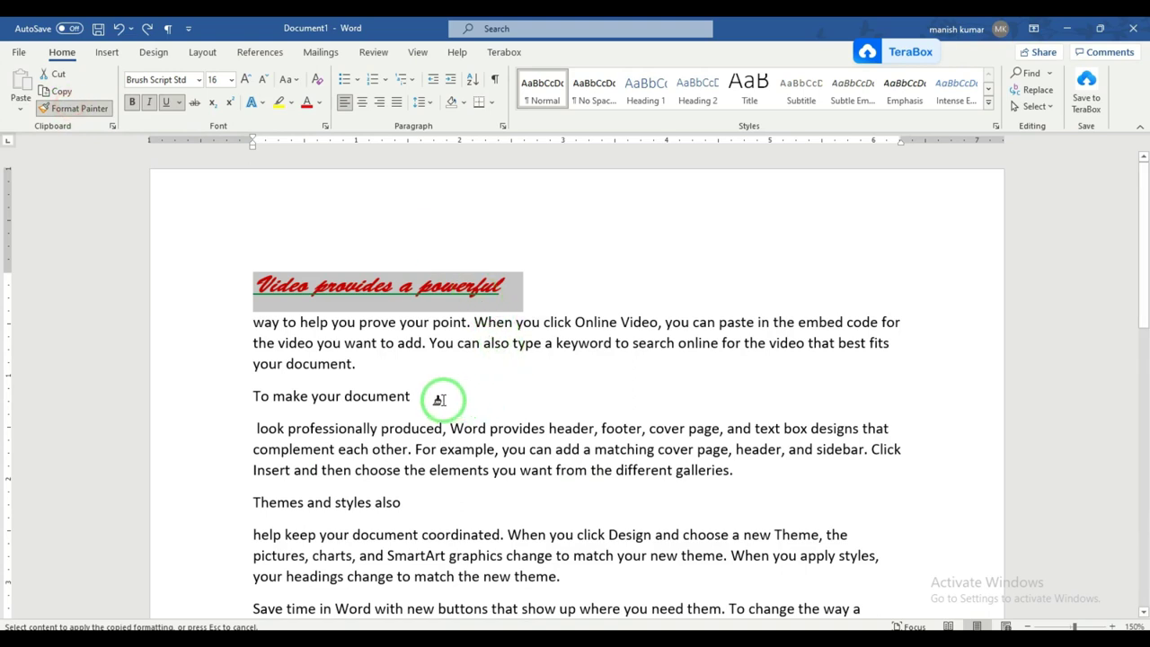
drag(437, 398, 241, 401)
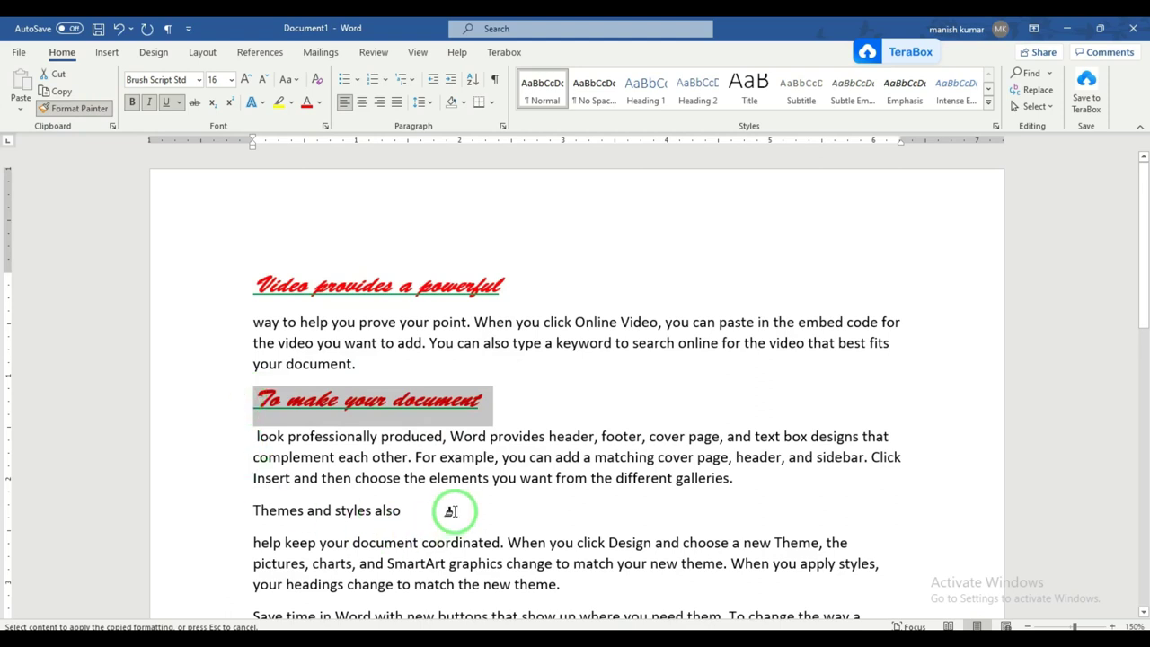
drag(432, 510, 240, 513)
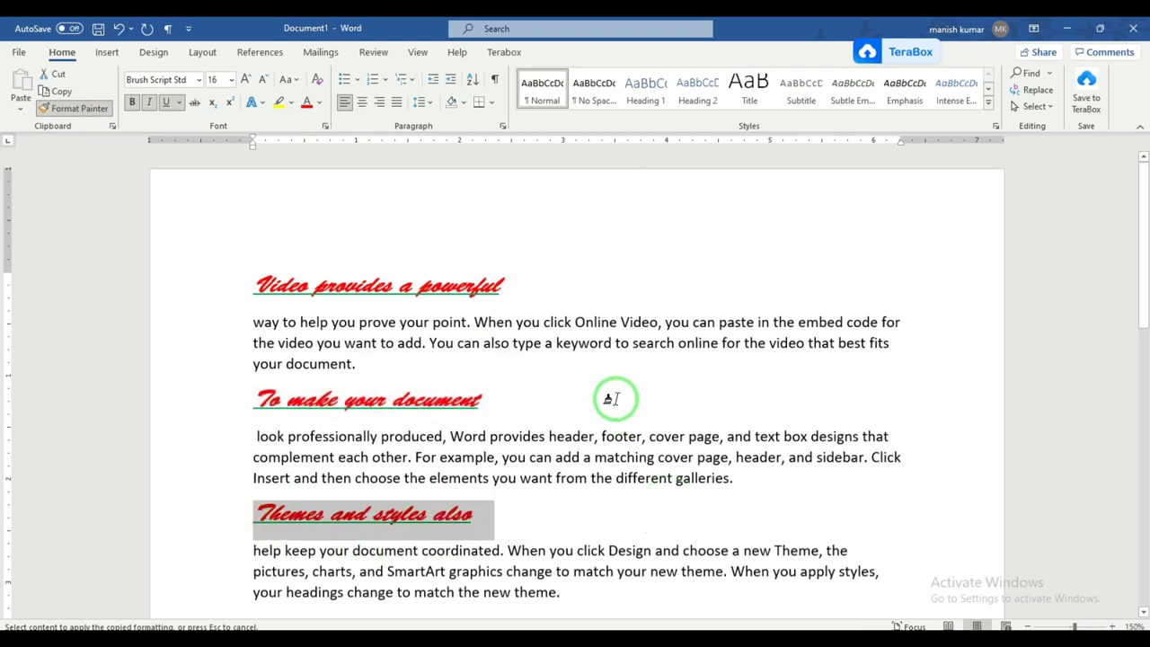
drag(1143, 261, 1143, 359)
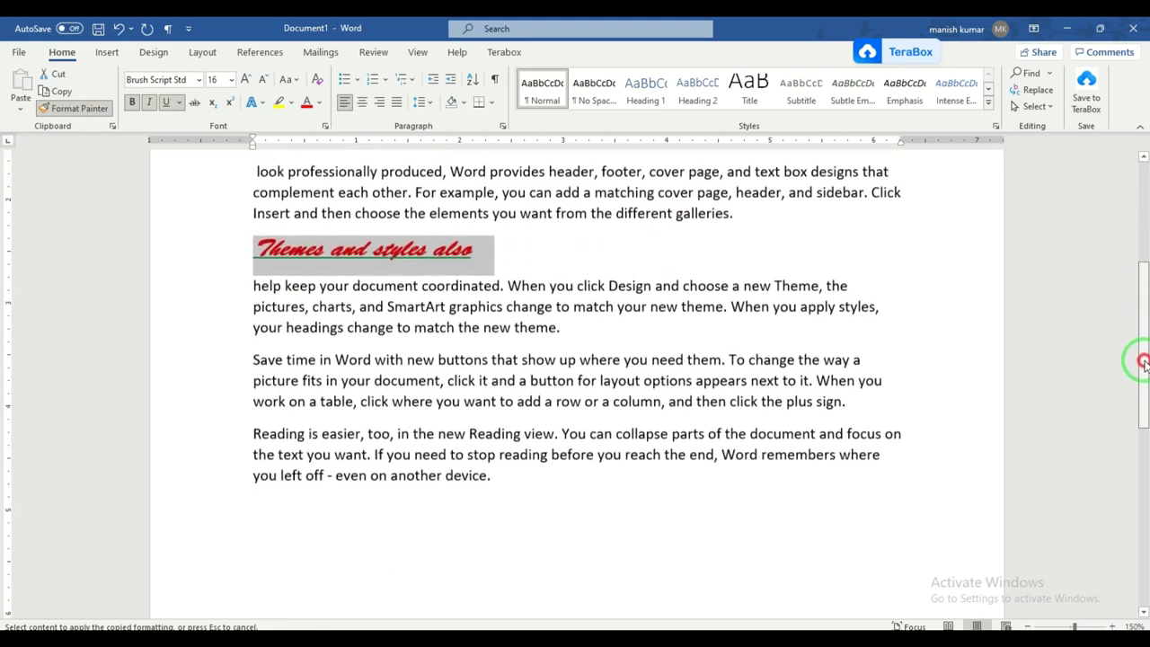
drag(492, 449, 254, 450)
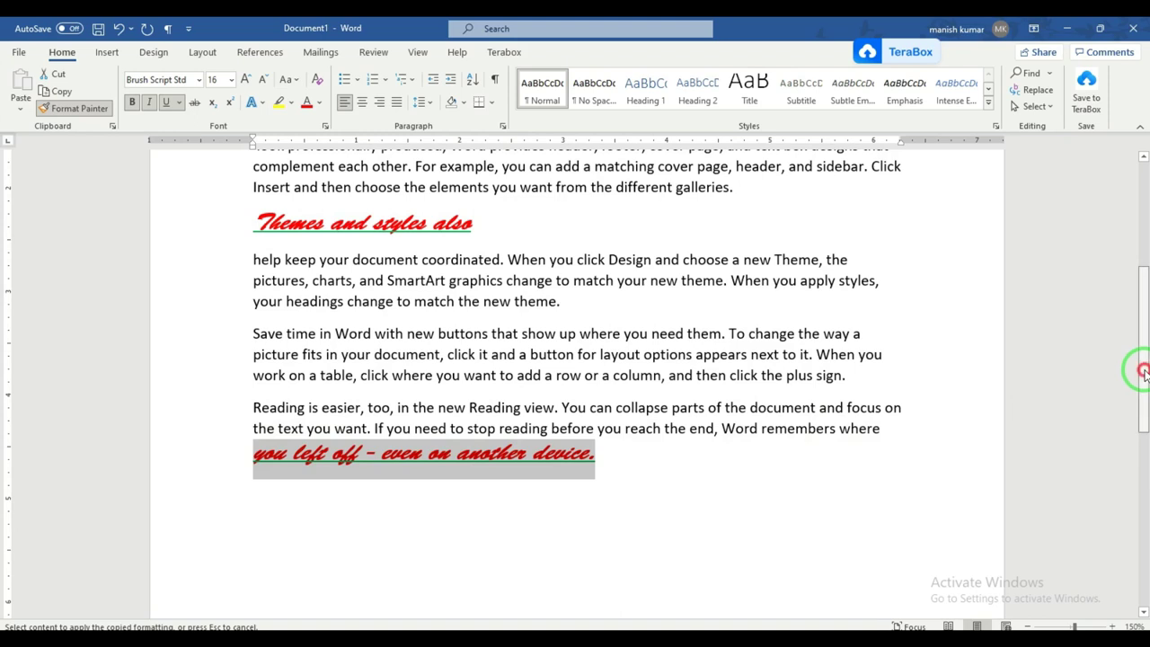
drag(1143, 376, 1144, 268)
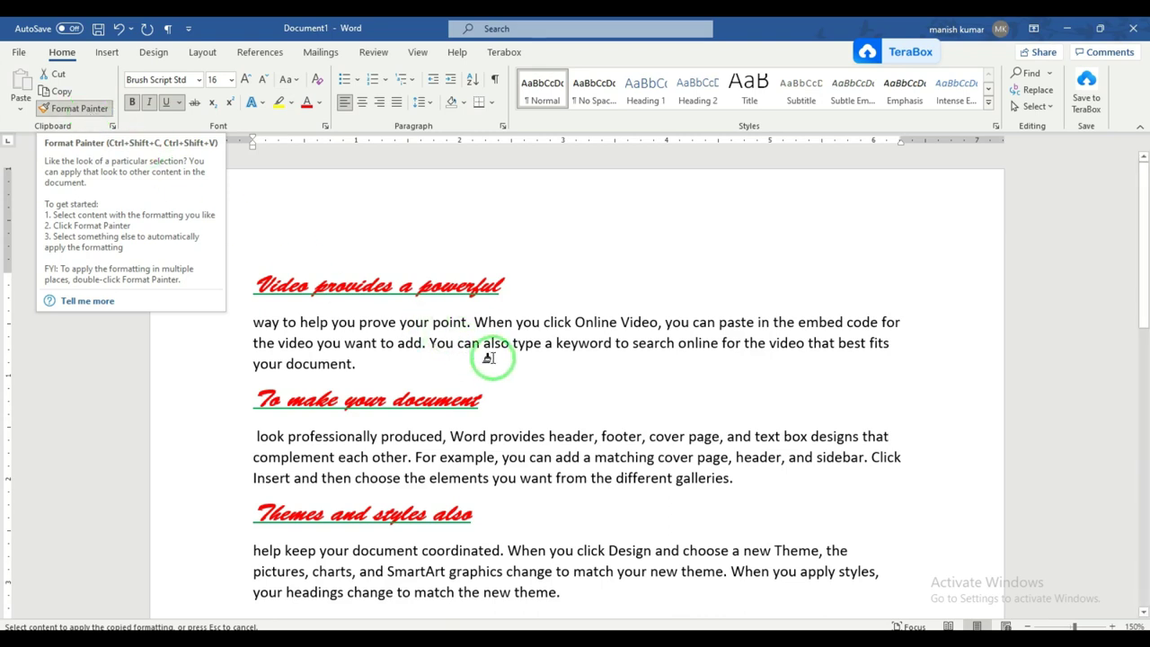
click(544, 383)
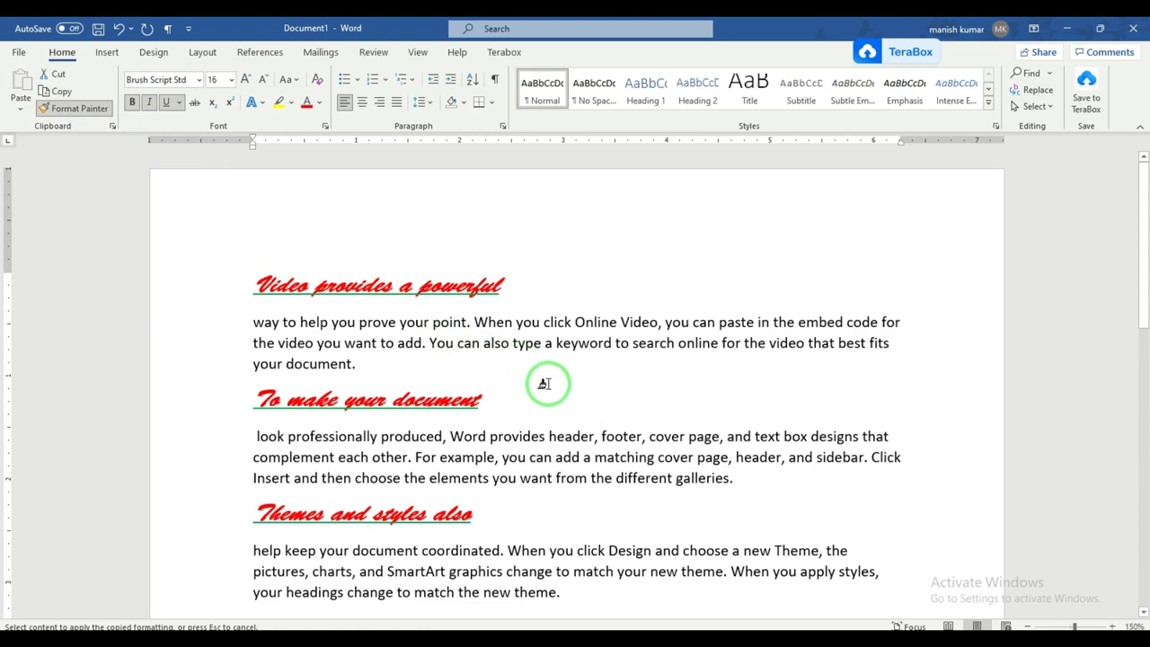